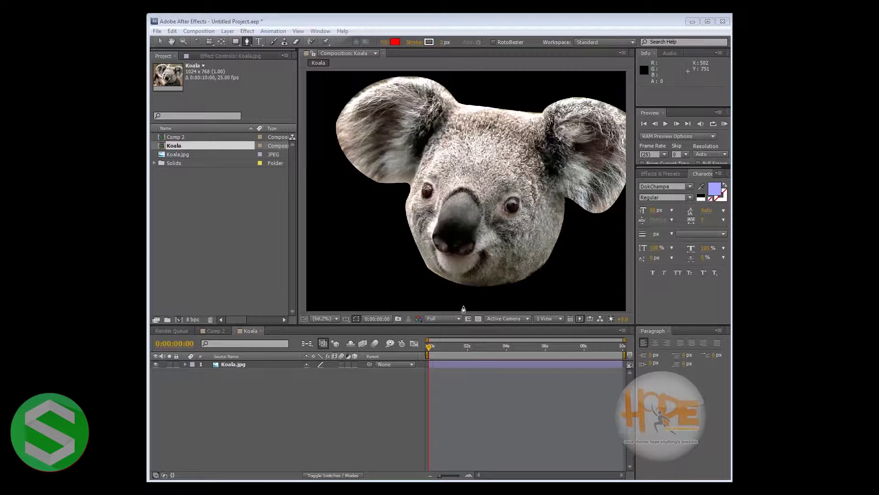
# Expand the Koala.jpg layer down to the individual properties of Mask 1
pyautogui.click(238, 364)
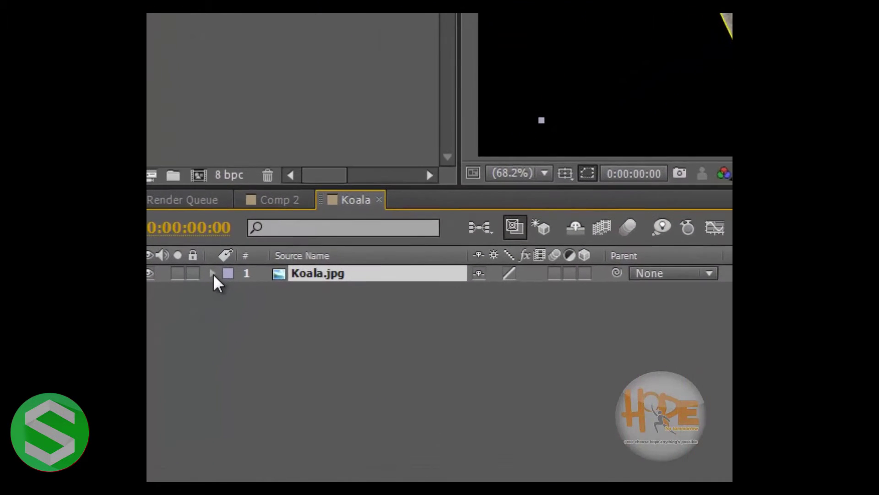
pyautogui.click(213, 274)
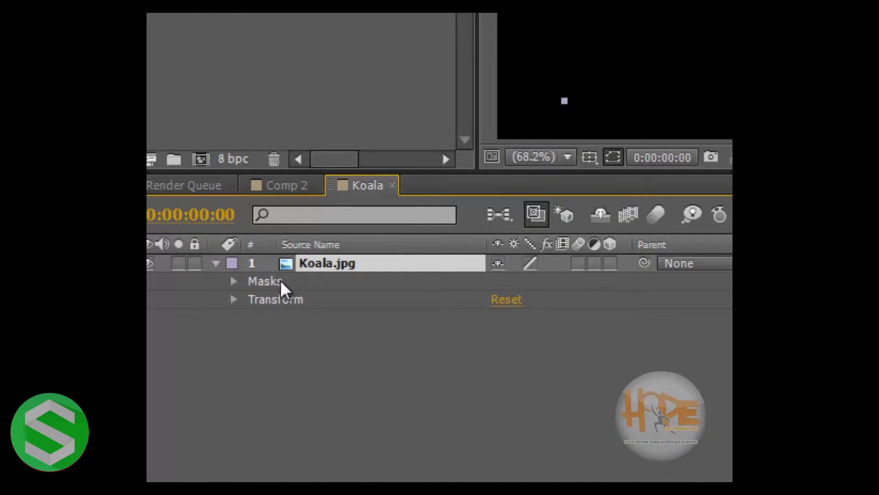
pyautogui.click(233, 282)
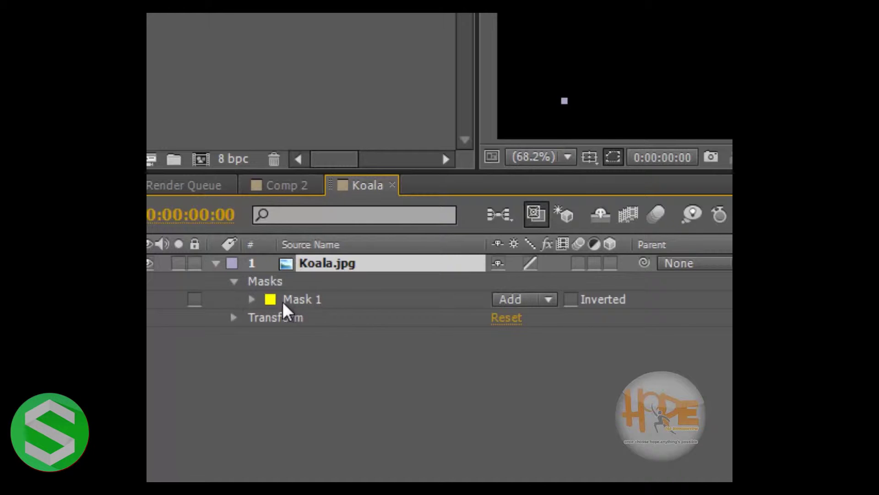
pyautogui.click(251, 301)
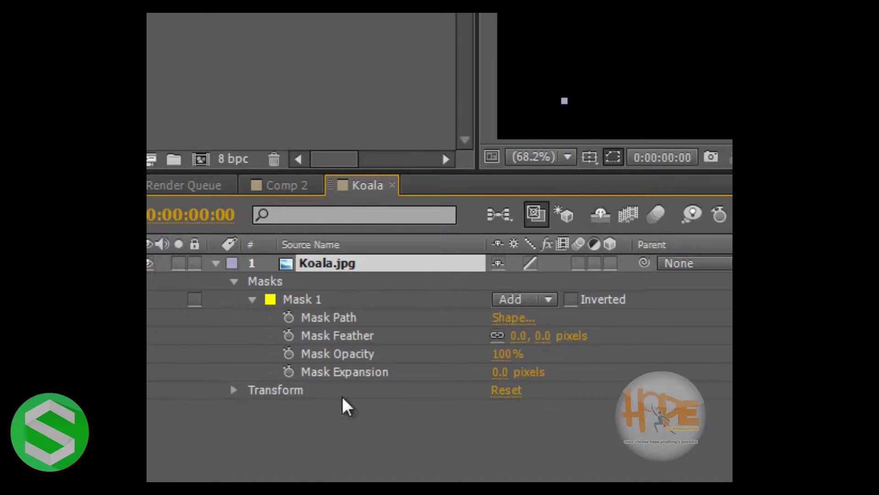
# Collapse Mask 1, the Masks group and the Koala.jpg layer, and deselect the layer
pyautogui.click(251, 299)
pyautogui.click(234, 280)
pyautogui.click(215, 263)
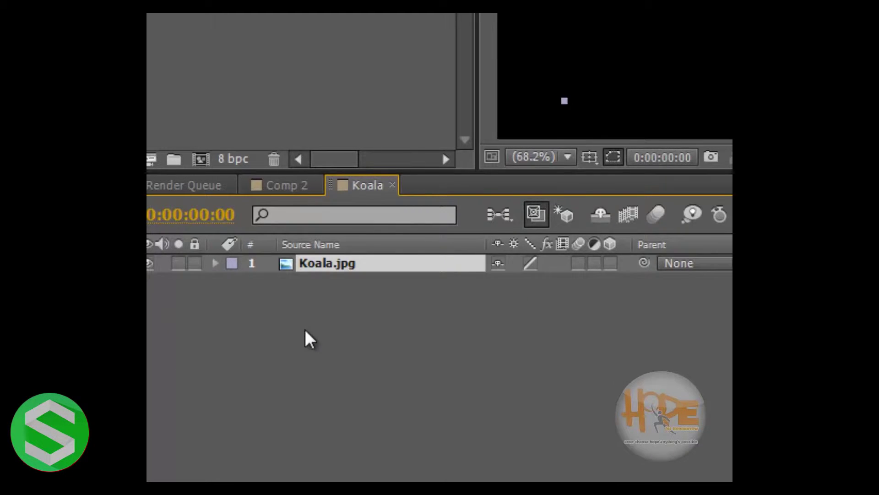
pyautogui.click(314, 289)
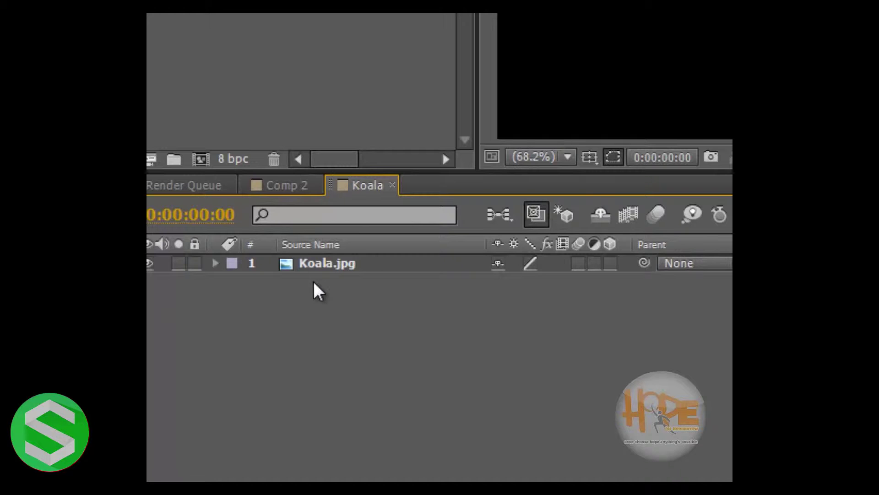
# Reveal all mask properties of the Koala.jpg layer directly, without expanding each group, and deselect the layer
pyautogui.click(320, 262)
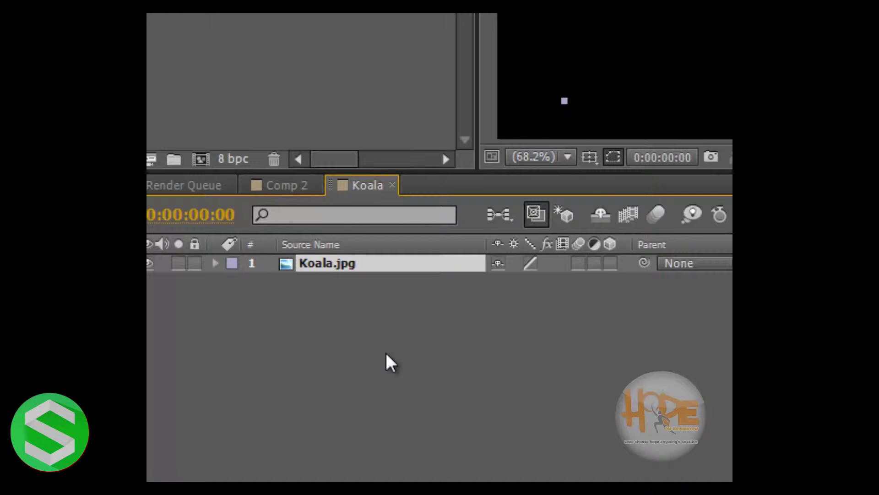
pyautogui.press('m')
pyautogui.press('m')
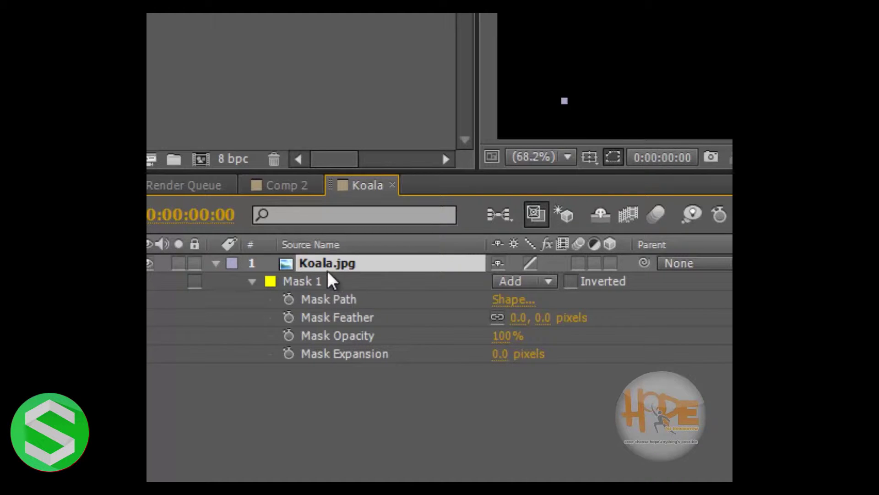
pyautogui.click(358, 446)
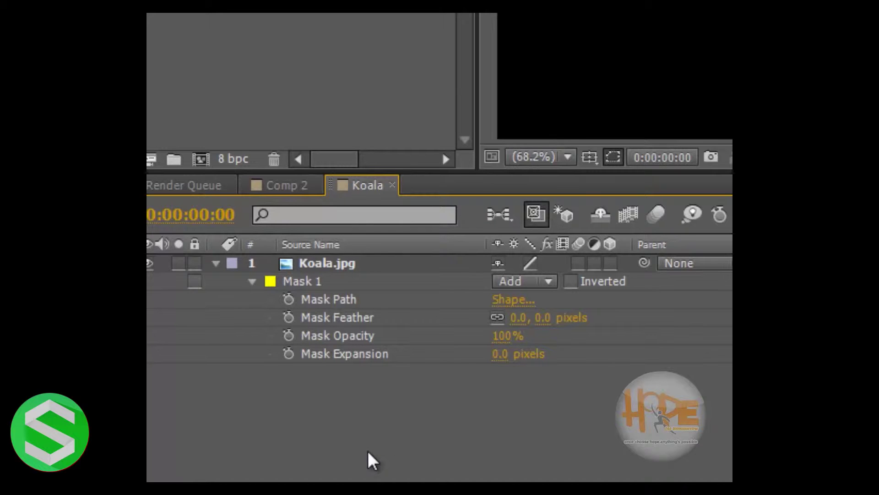
# Reveal only the Mask Path property of the Koala.jpg layer, and collapse the layer again
pyautogui.click(295, 264)
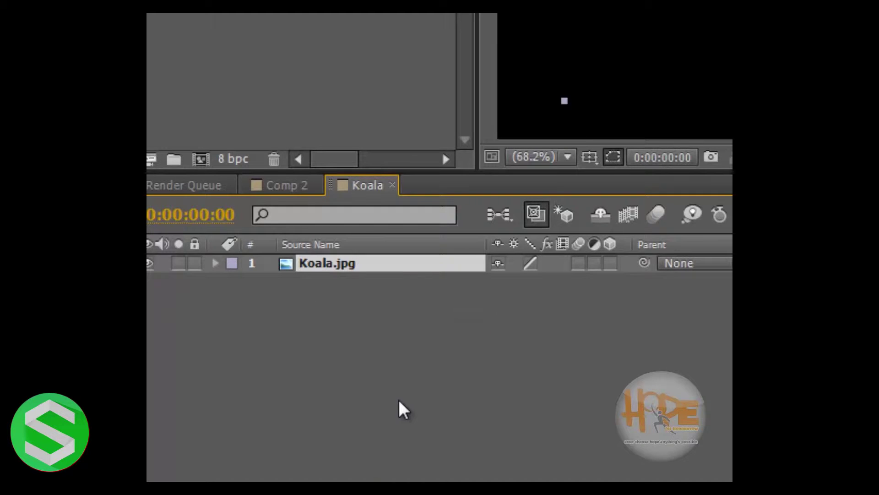
pyautogui.press('m')
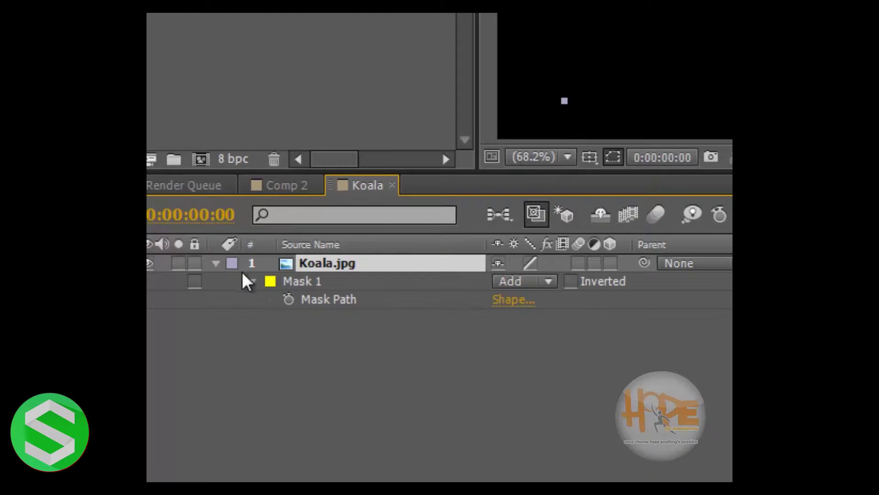
pyautogui.click(216, 263)
pyautogui.click(344, 323)
# Show the Koala.jpg layer's Mask Path first, extend the display to all of its mask properties, and deselect the layer
pyautogui.click(329, 263)
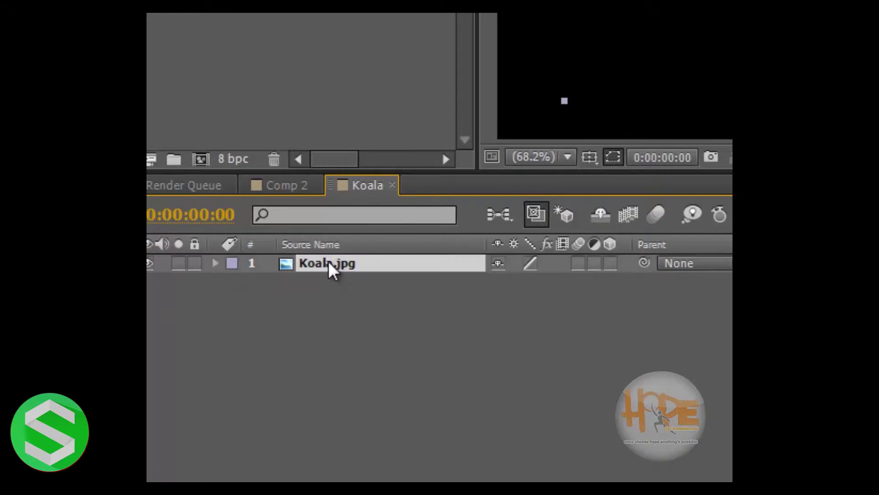
pyautogui.press('m')
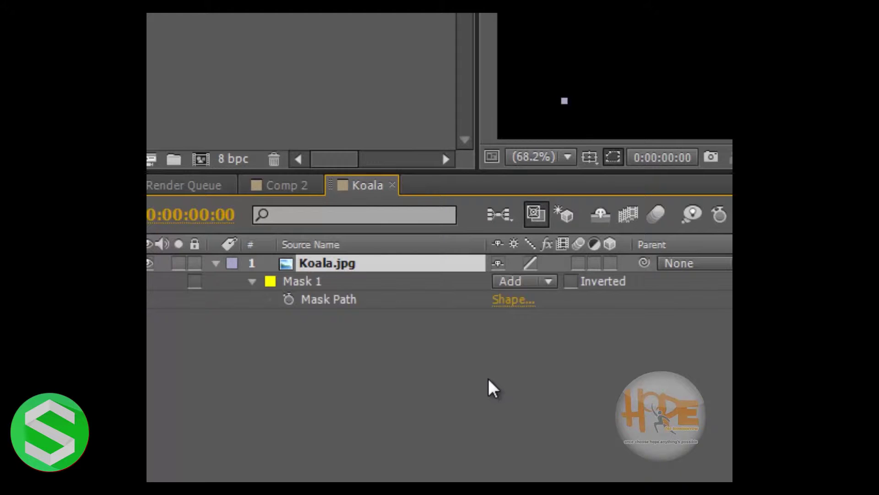
pyautogui.press('m')
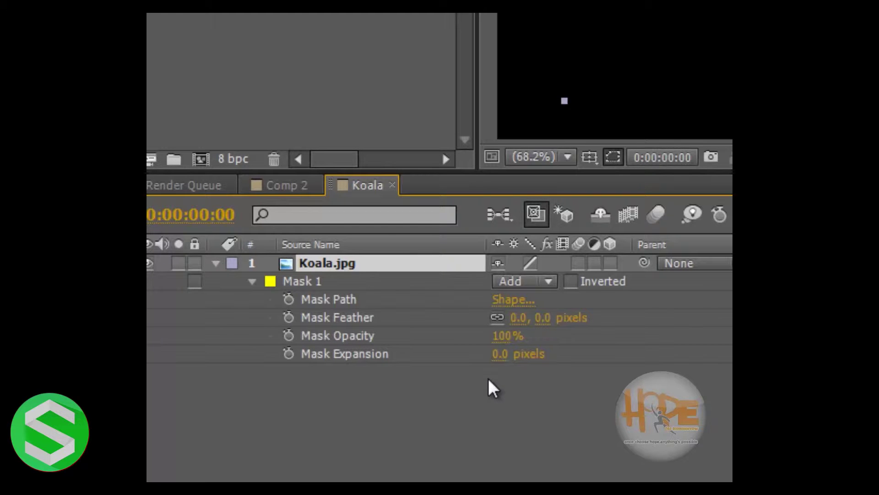
pyautogui.click(452, 427)
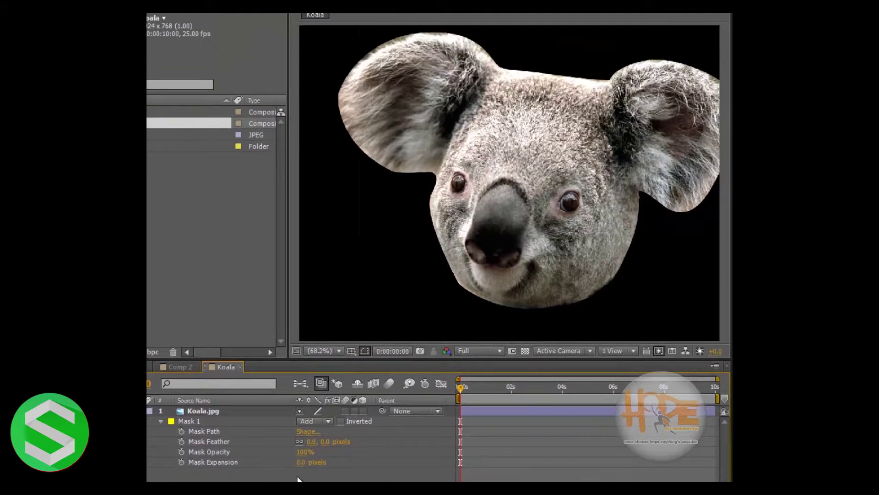
# Increase the Mask Expansion of Mask 1 to 58 pixels
pyautogui.moveTo(301, 463); pyautogui.dragTo(300, 462)
pyautogui.click(301, 462)
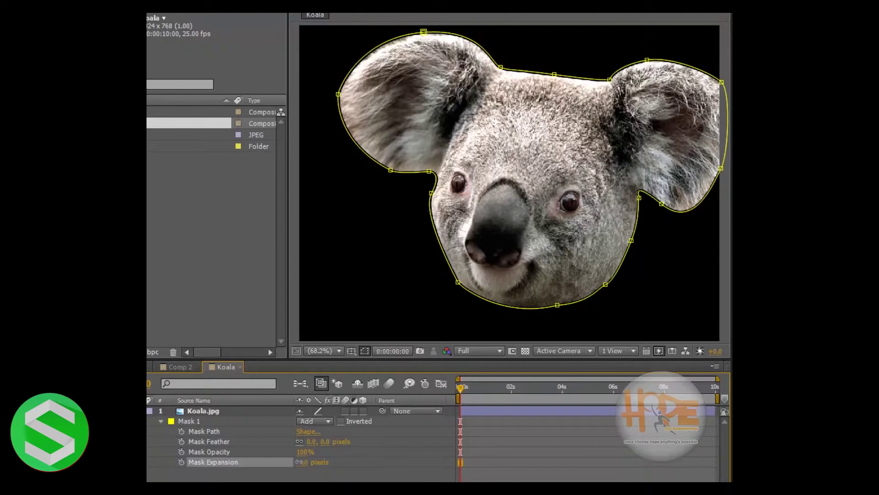
pyautogui.moveTo(300, 462); pyautogui.dragTo(342, 467)
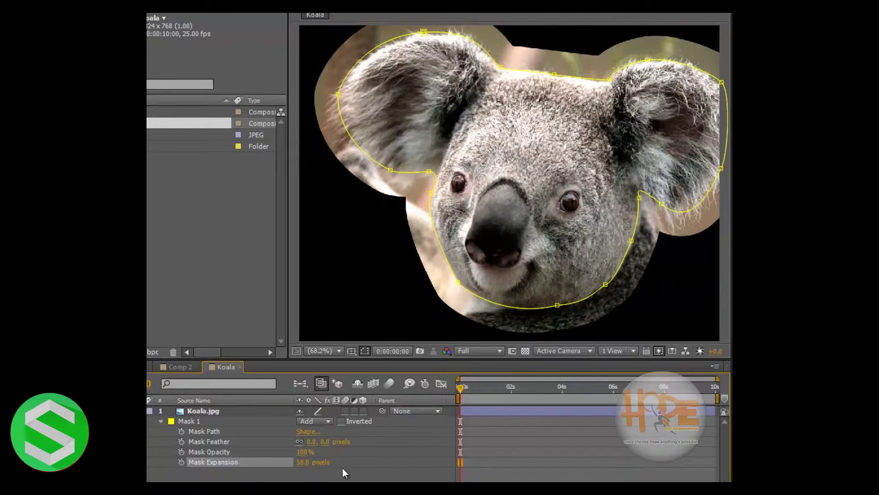
# Set the Mask Expansion of Mask 1 to 0 pixels
pyautogui.press('Return')
pyautogui.click(314, 462)
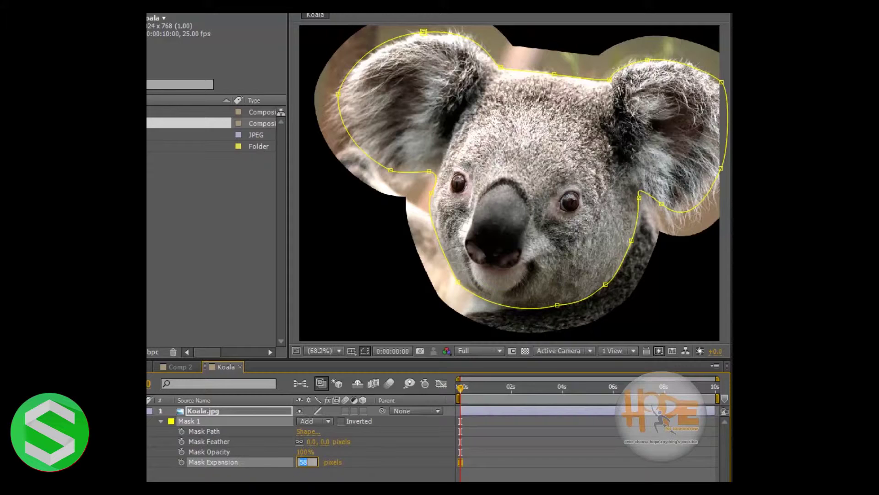
pyautogui.write('0')
pyautogui.press('Return')
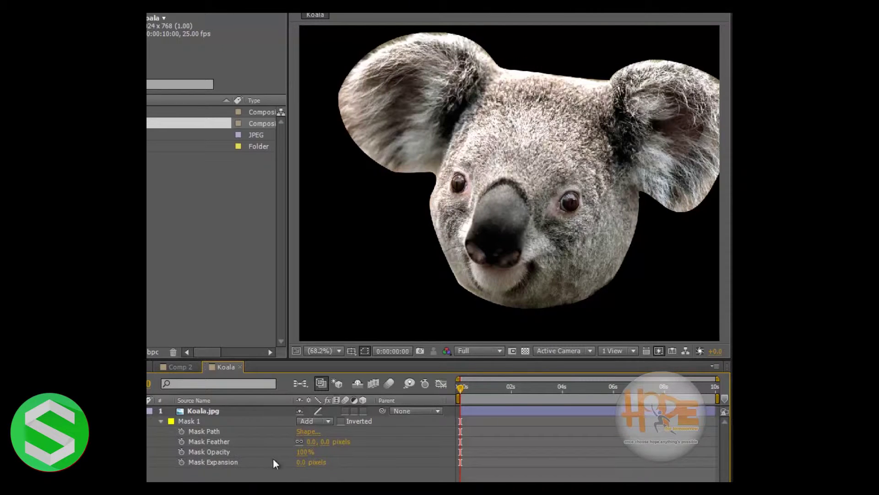
# Examine the edges of the koala mask up close, and fit the whole composition in the viewer again
pyautogui.moveTo(303, 452); pyautogui.dragTo(320, 436)
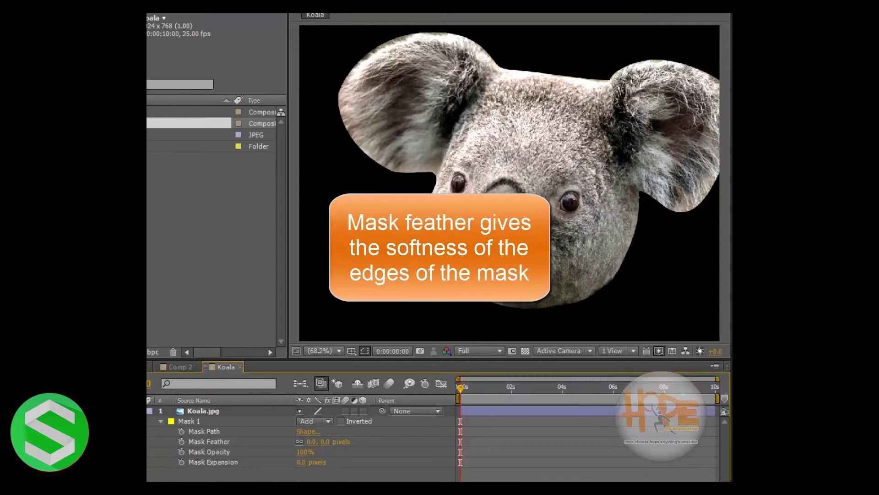
pyautogui.press('.')
pyautogui.press('.')
pyautogui.moveTo(400, 180); pyautogui.dragTo(590, 168)
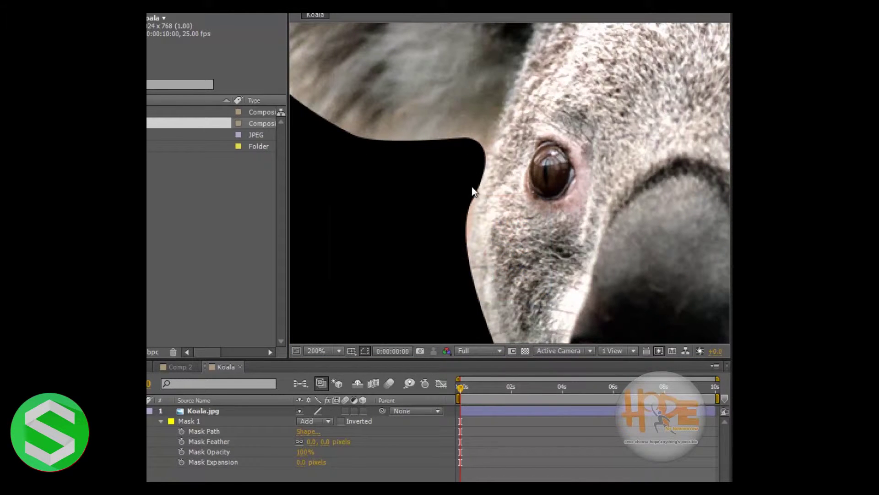
pyautogui.press(',')
pyautogui.press(',')
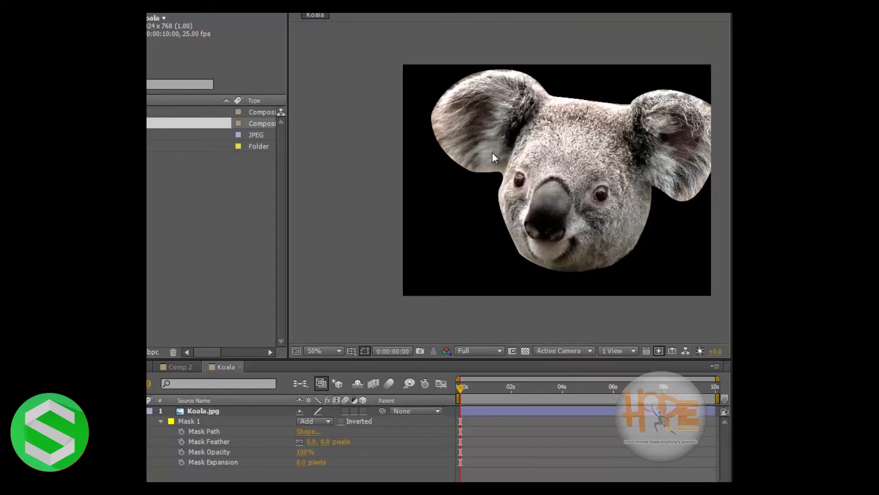
pyautogui.moveTo(540, 172); pyautogui.dragTo(477, 180)
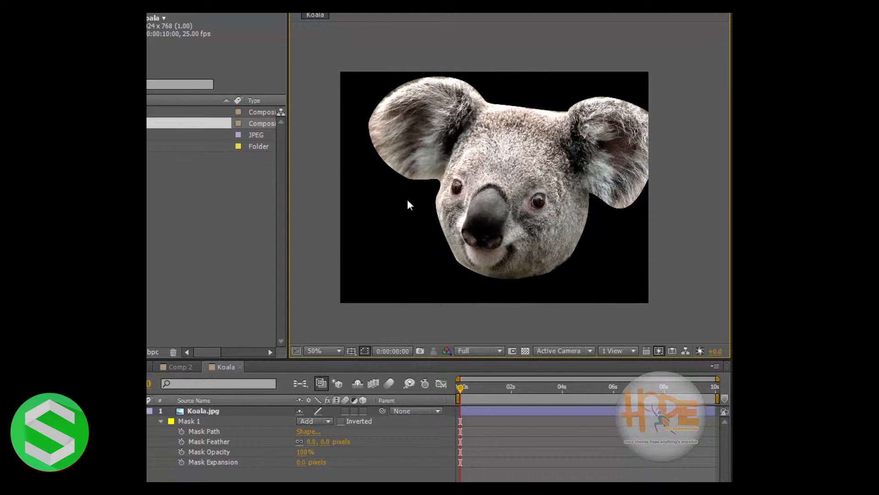
pyautogui.click(320, 351)
pyautogui.click(360, 132)
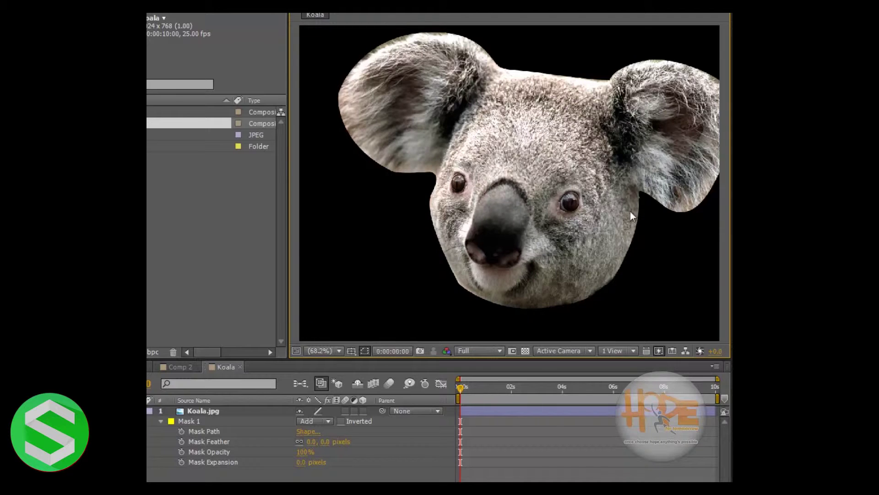
pyautogui.moveTo(407, 323); pyautogui.dragTo(373, 324)
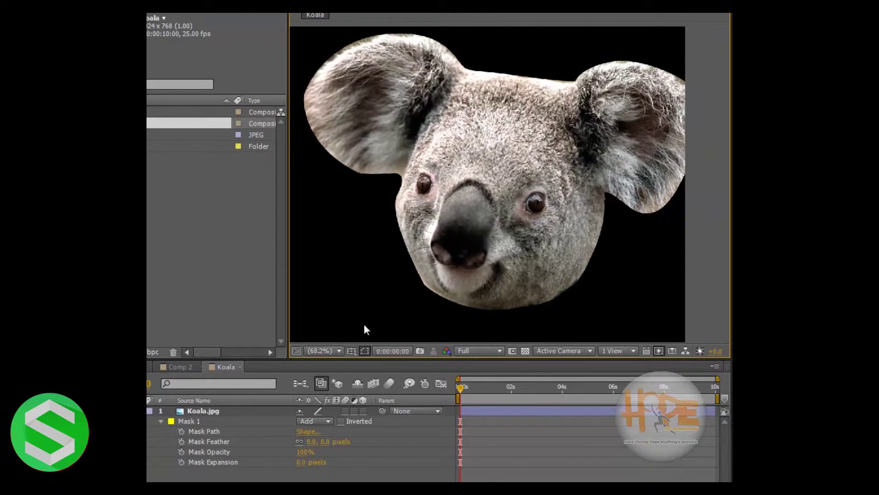
pyautogui.click(326, 351)
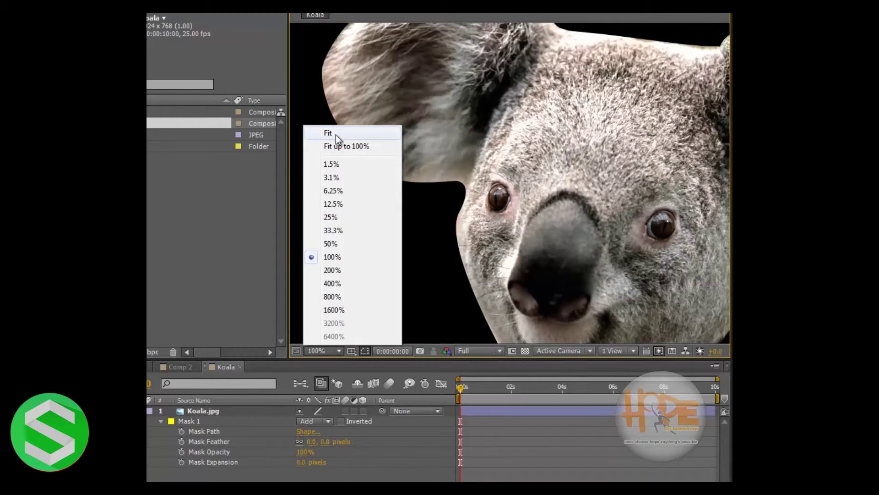
pyautogui.click(339, 143)
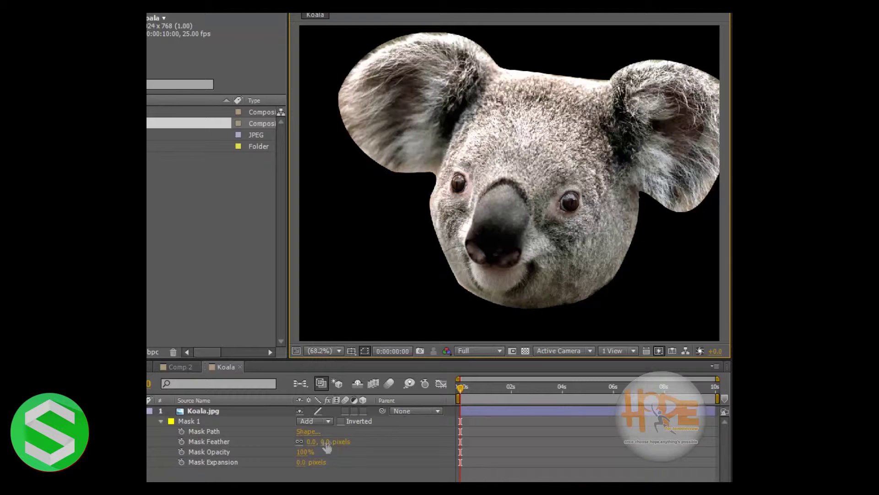
# Set the Mask Feather of Mask 1 to 40 pixels
pyautogui.moveTo(326, 441); pyautogui.dragTo(344, 441)
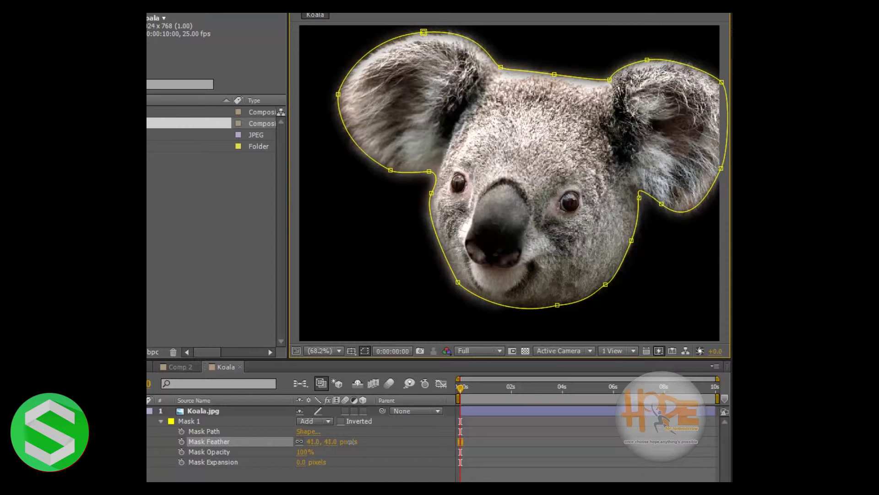
pyautogui.click(330, 441)
pyautogui.write('40')
pyautogui.press('Return')
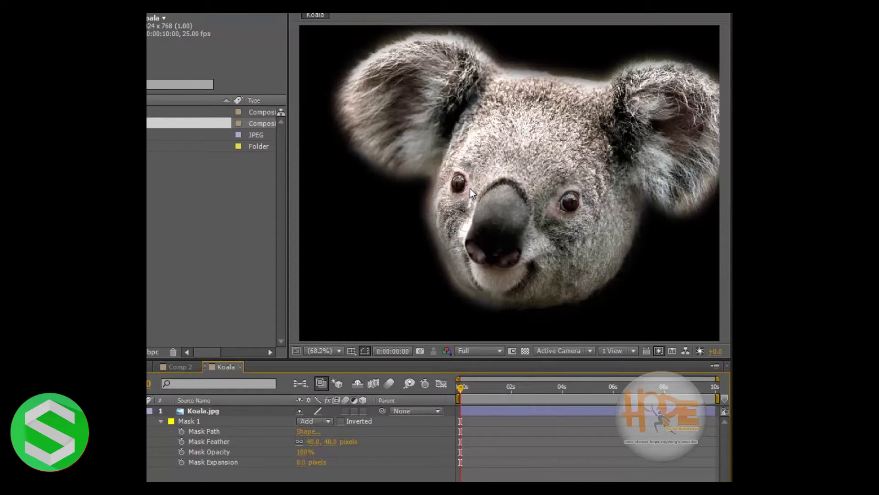
# Set the Mask Feather of Mask 1 to 10 pixels
pyautogui.click(326, 441)
pyautogui.write('10')
pyautogui.press('Return')
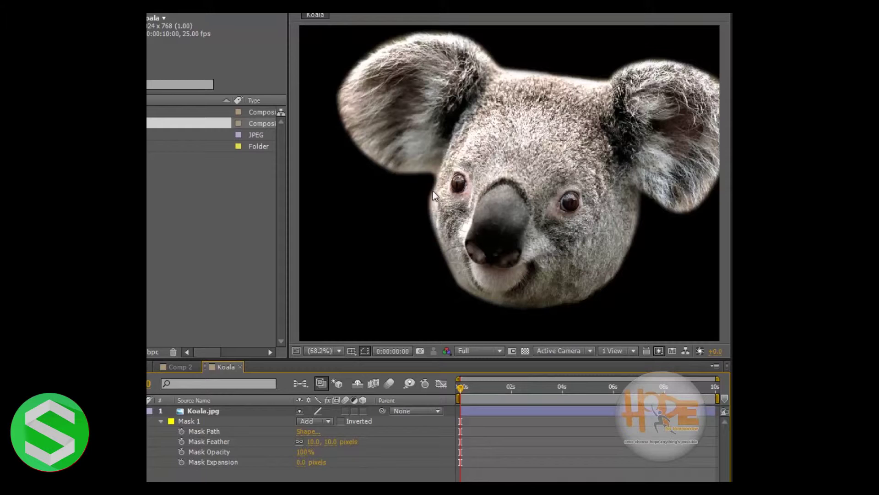
# Set the Mask Feather of Mask 1 to 0 pixels to remove the edge softness
pyautogui.click(331, 442)
pyautogui.write('0')
pyautogui.press('Return')
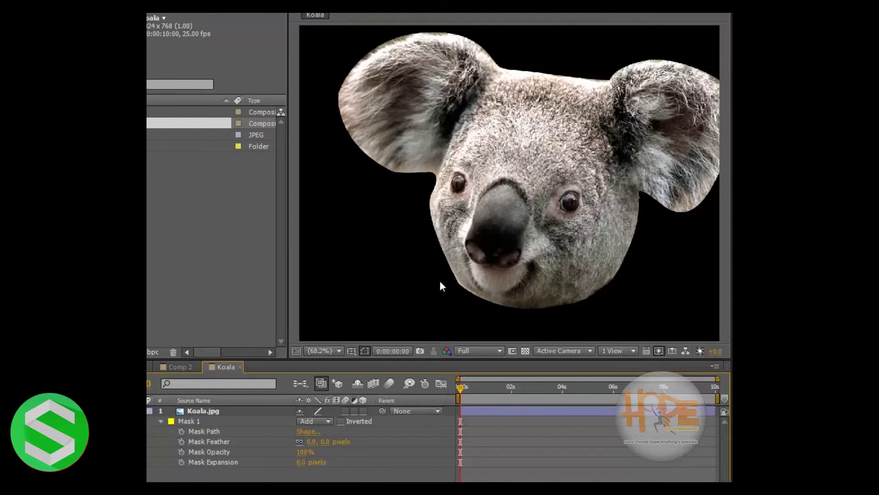
# Soften the mask edges again with a Mask Feather of 10 pixels
pyautogui.click(325, 441)
pyautogui.write('10')
pyautogui.press('Return')
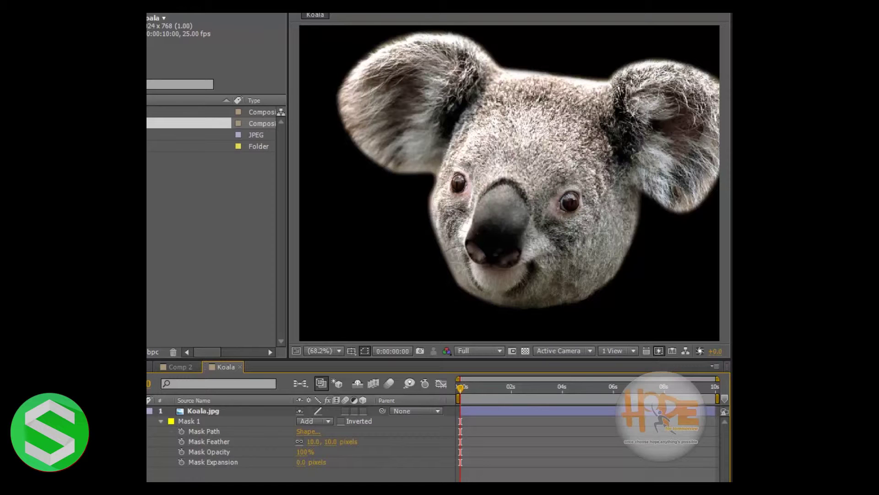
# Set the Mask Feather of Mask 1 to 20 pixels
pyautogui.click(330, 442)
pyautogui.write('20')
pyautogui.press('Return')
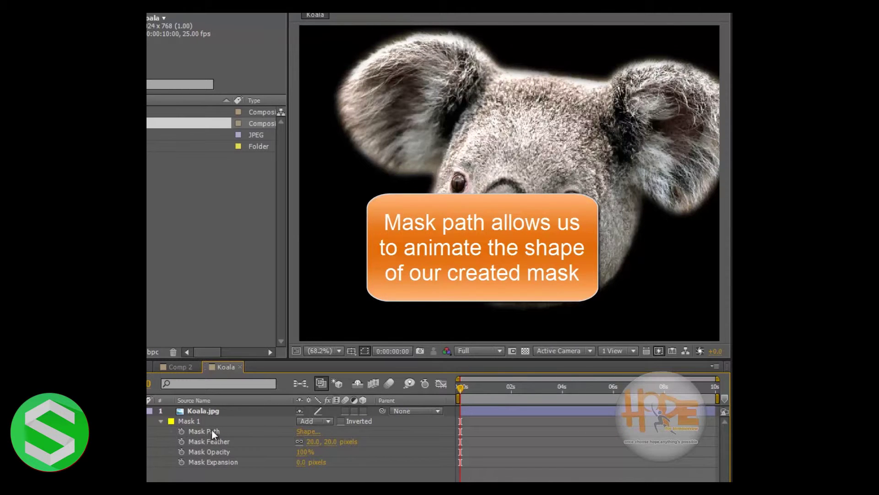
# Select Mask 1 to inspect its path points around the koala's head, and deselect it
pyautogui.click(195, 419)
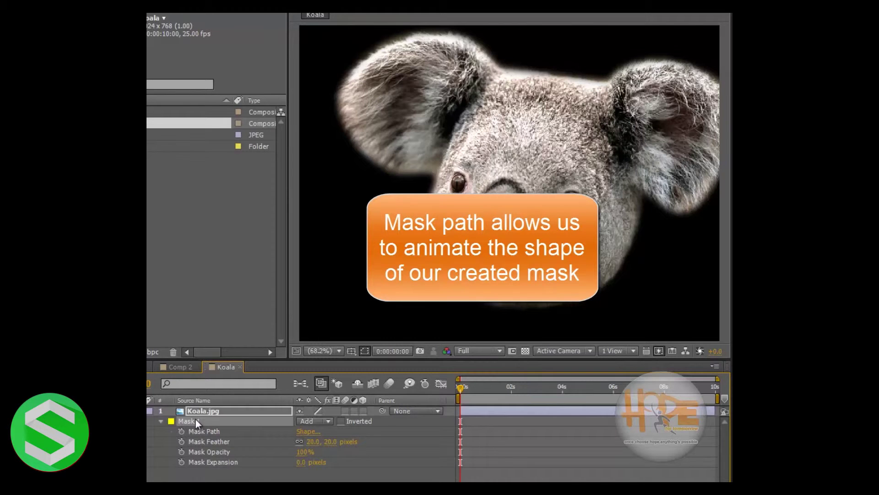
pyautogui.moveTo(391, 170); pyautogui.dragTo(430, 176)
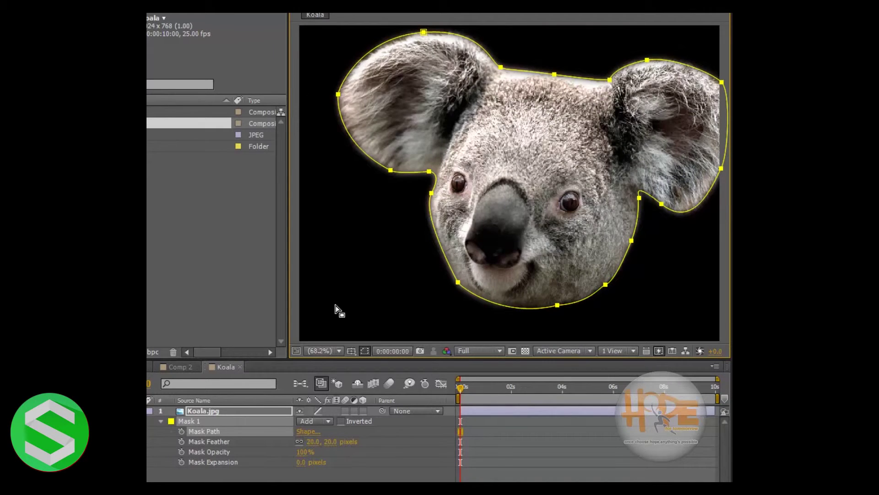
pyautogui.click(315, 479)
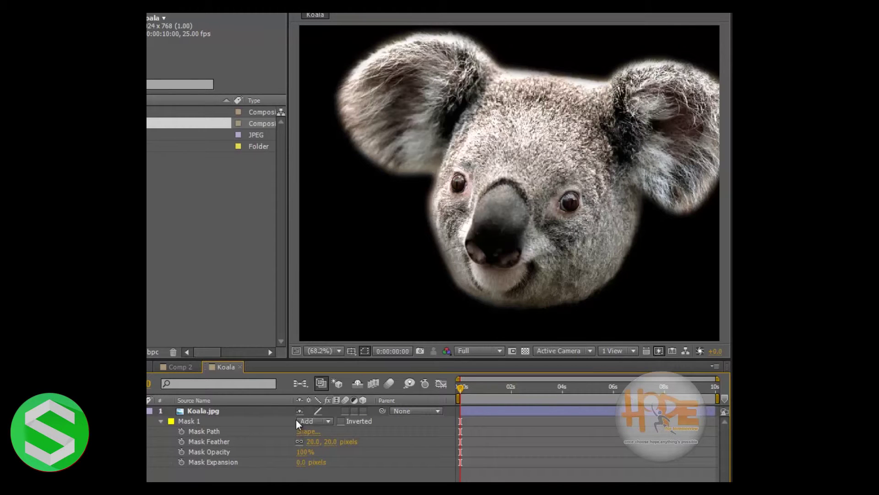
# Switch the mode of Mask 1 to Subtract and back to Add
pyautogui.click(326, 422)
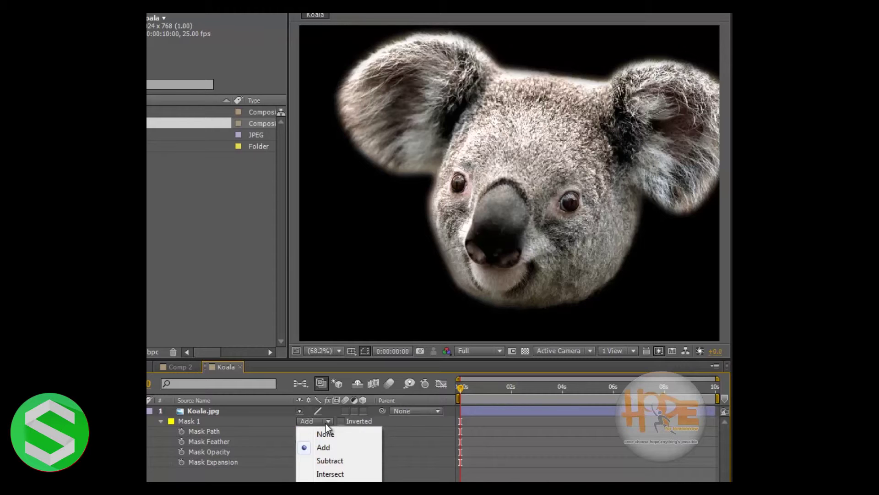
pyautogui.click(340, 459)
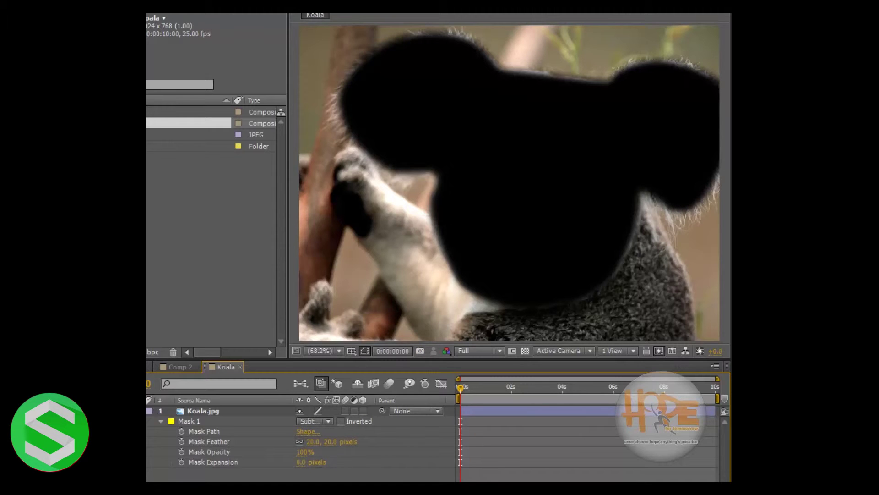
pyautogui.click(321, 421)
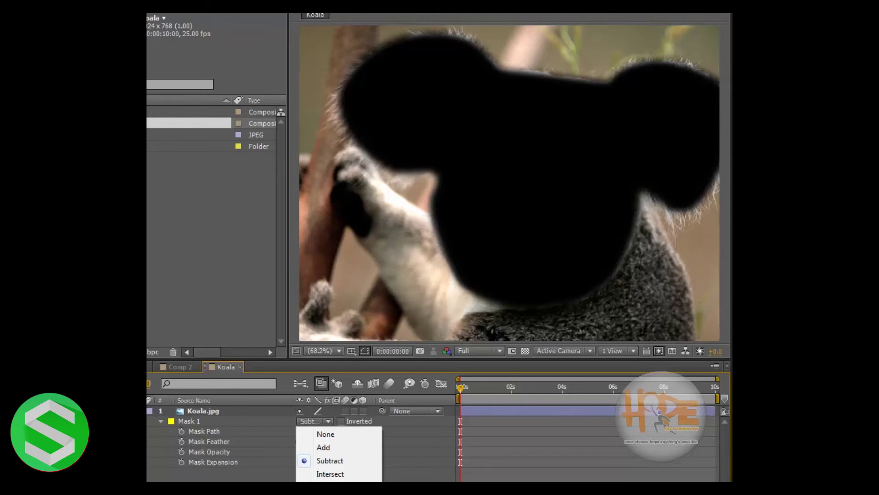
pyautogui.click(340, 448)
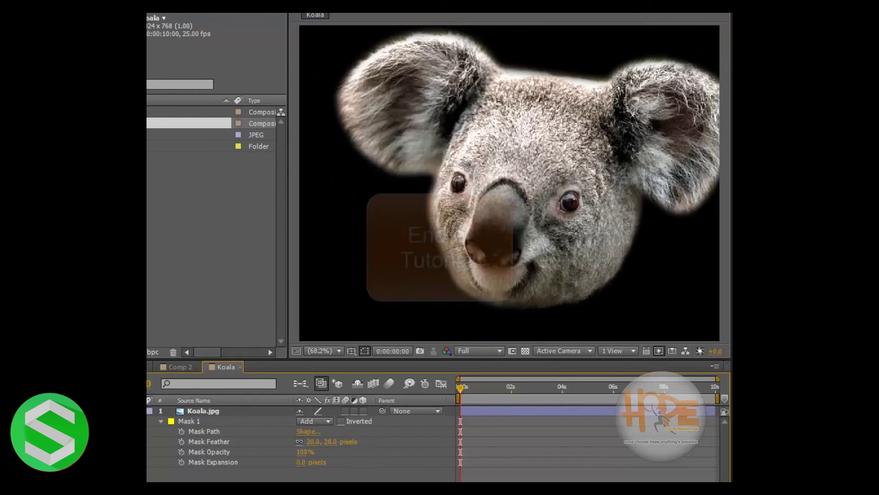